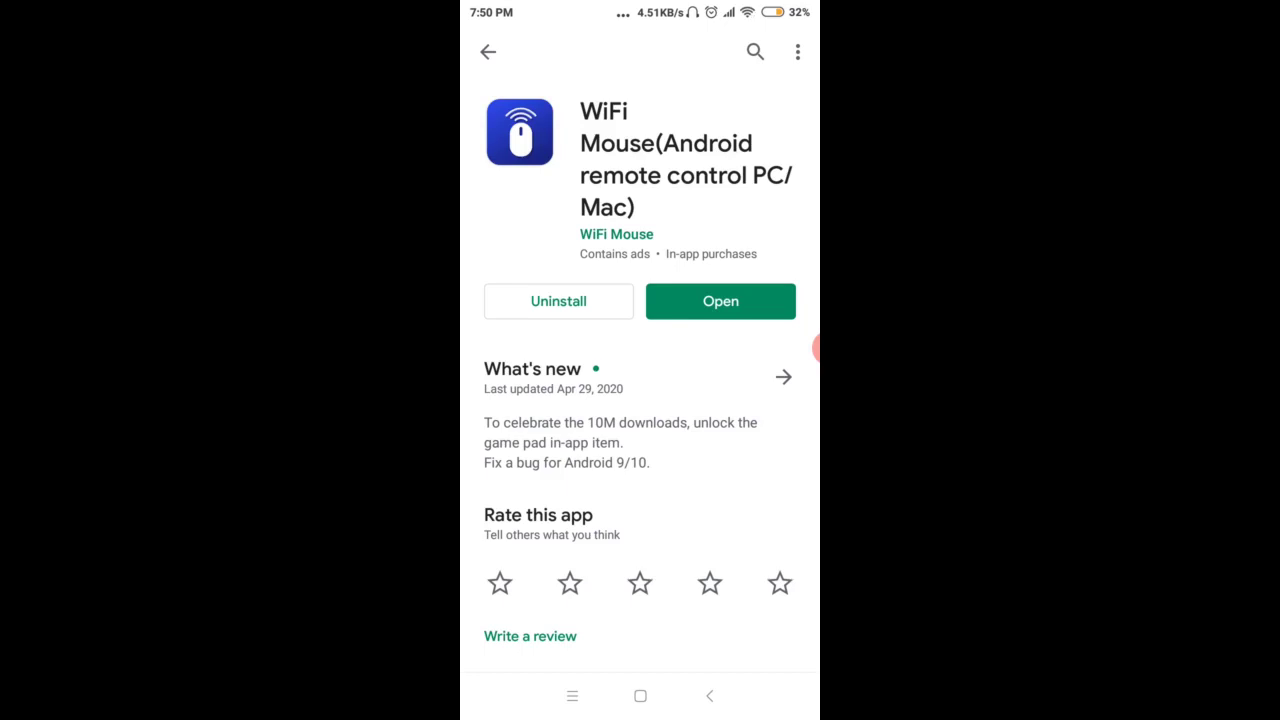
Step: Open the WiFi Mouse app on the phone, view its Account page, and return to the phone's home screen
click(720, 301)
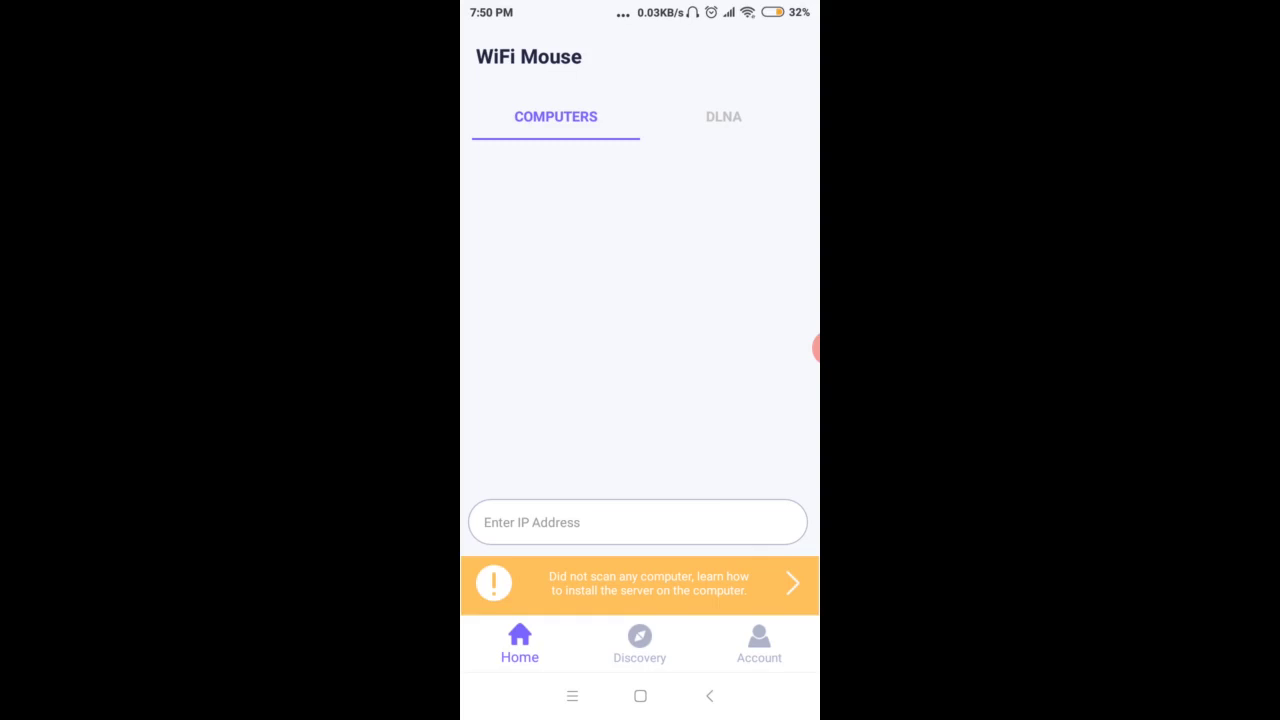
click(759, 644)
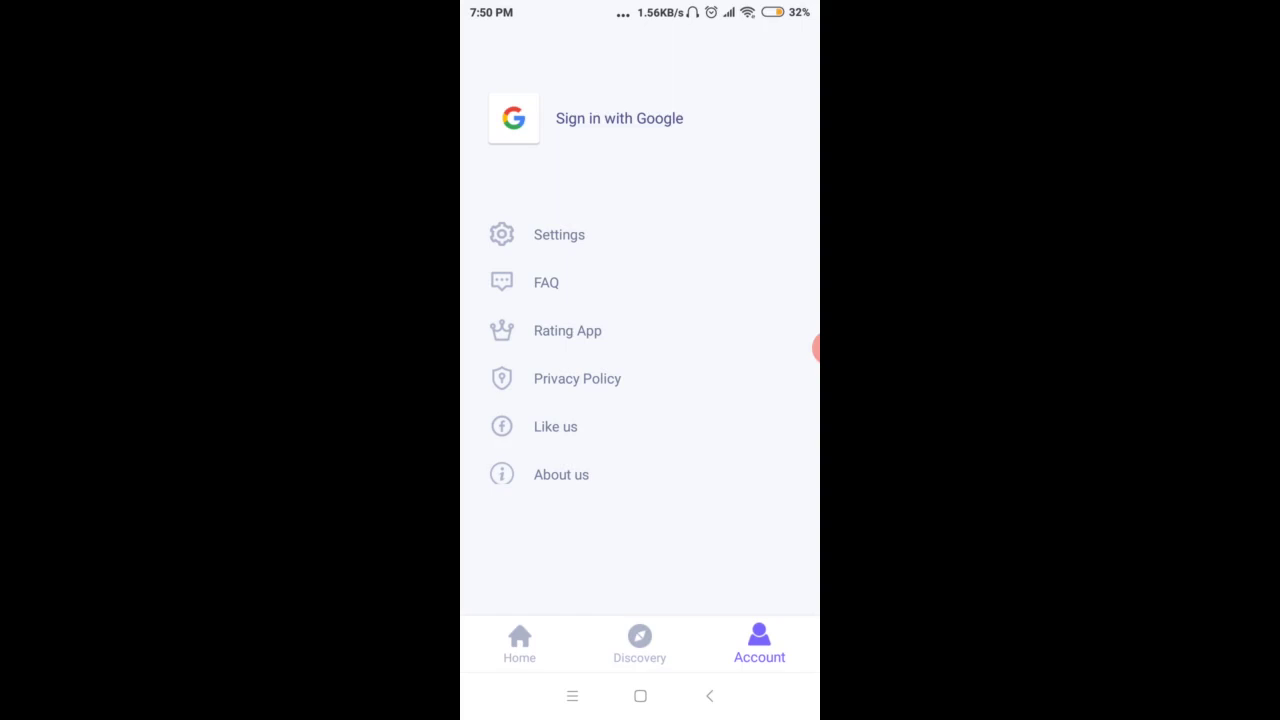
click(640, 696)
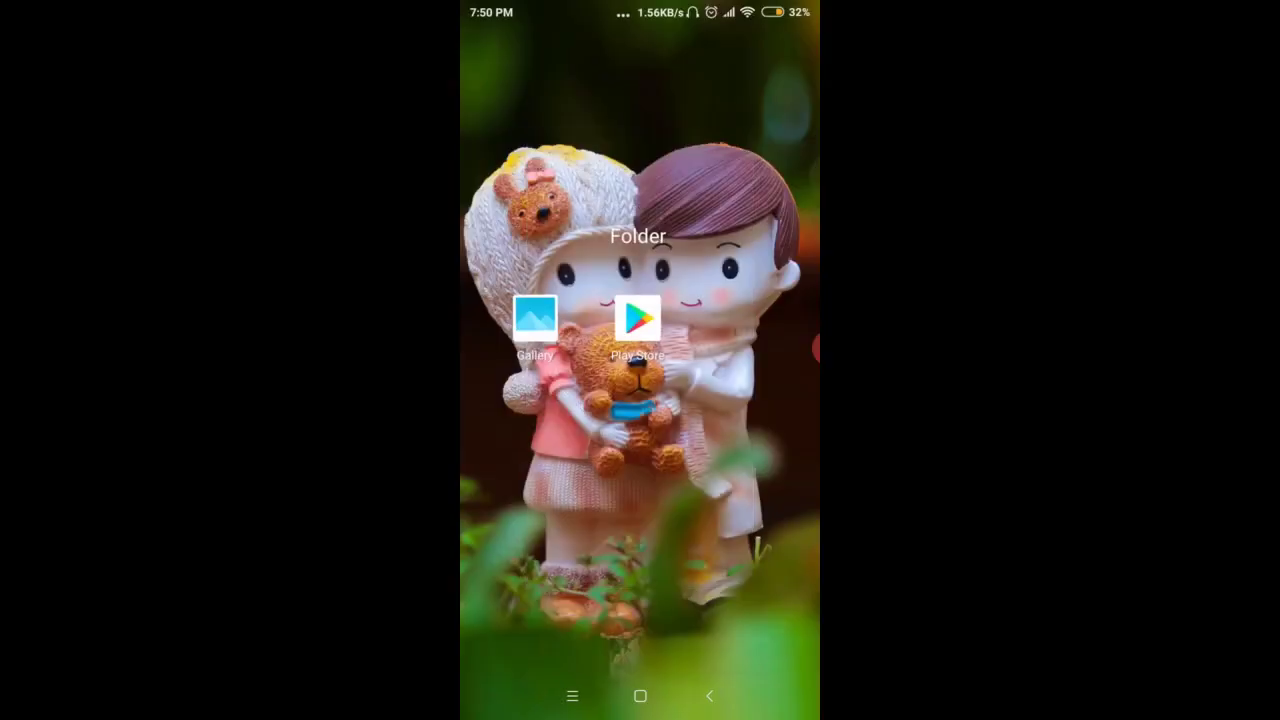
click(640, 696)
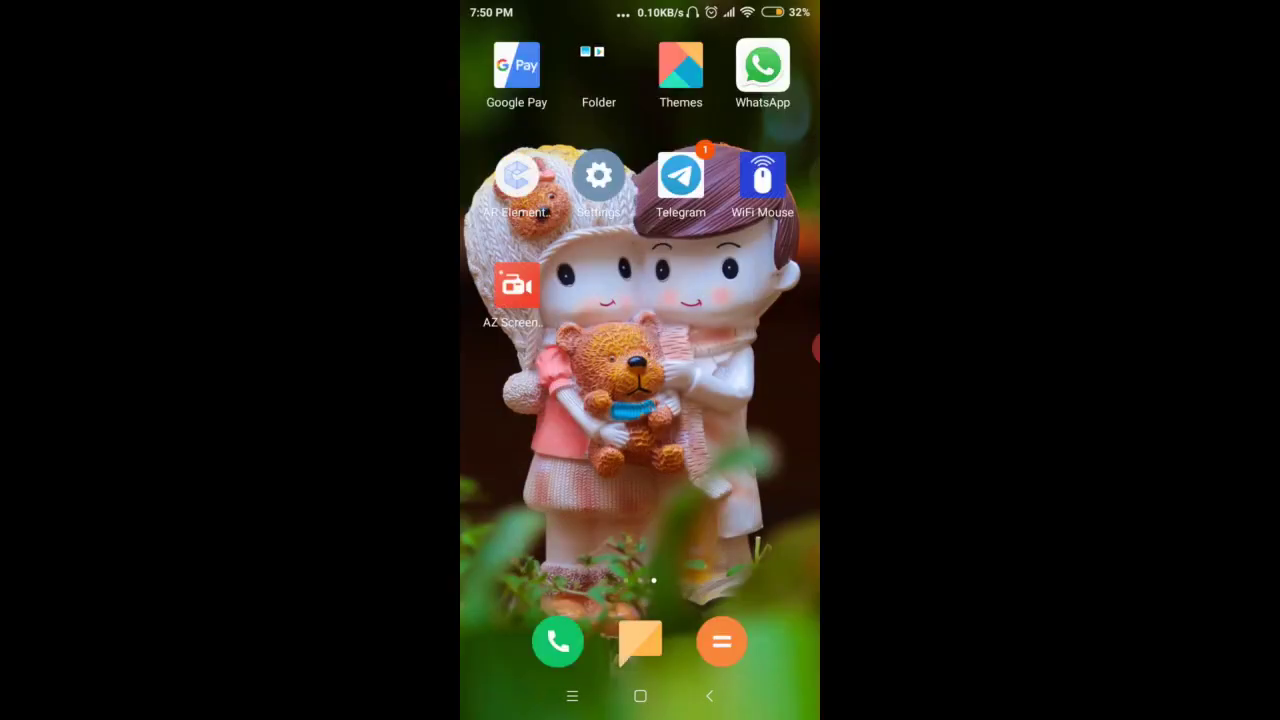
click(816, 348)
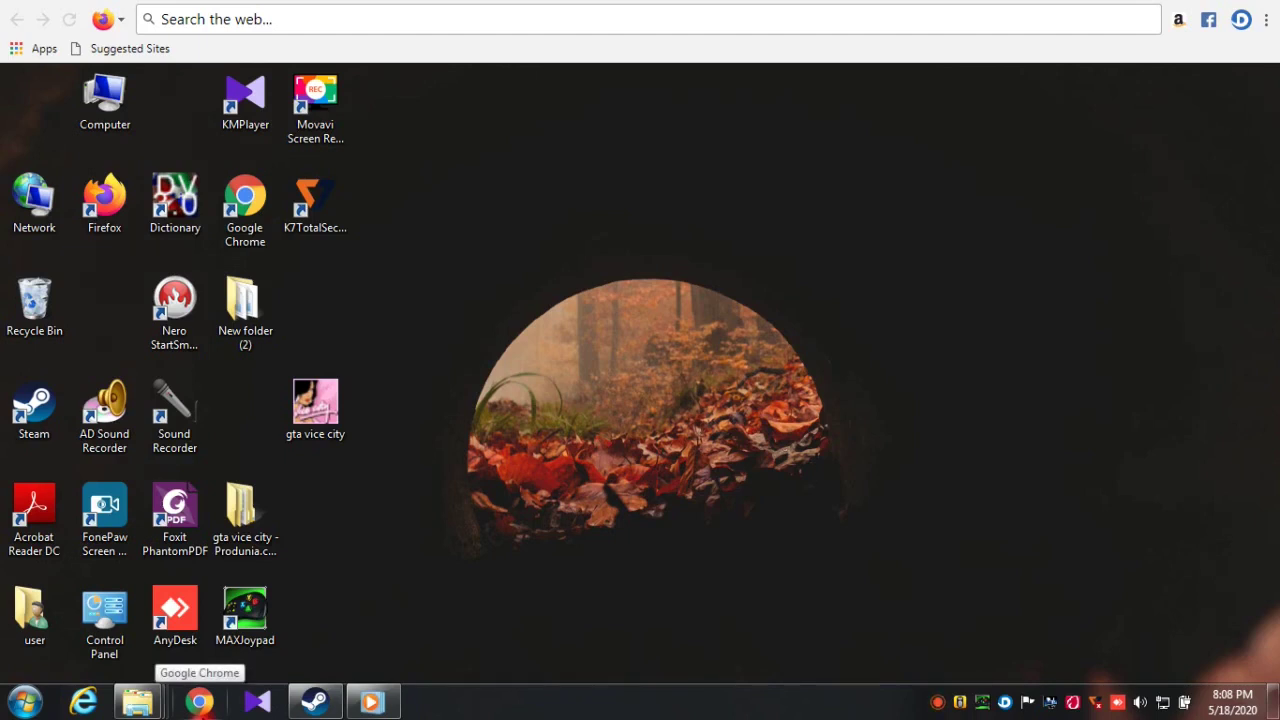
click(205, 705)
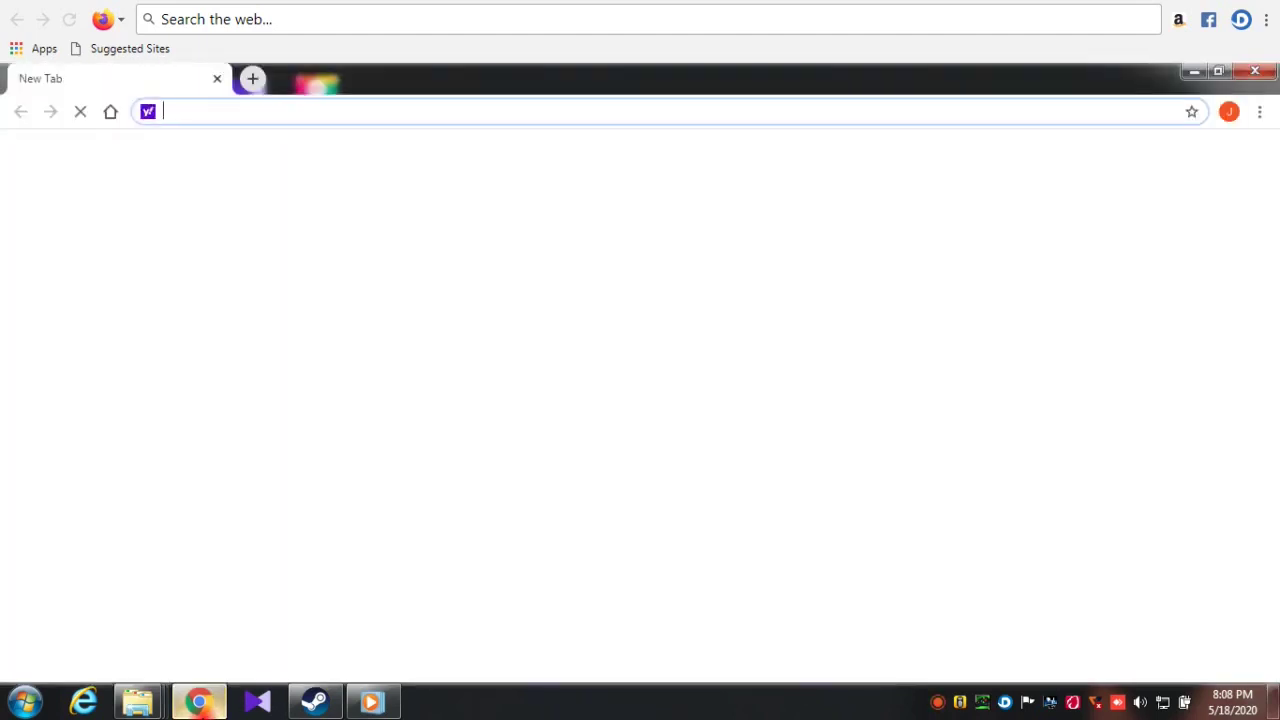
right_click(288, 109)
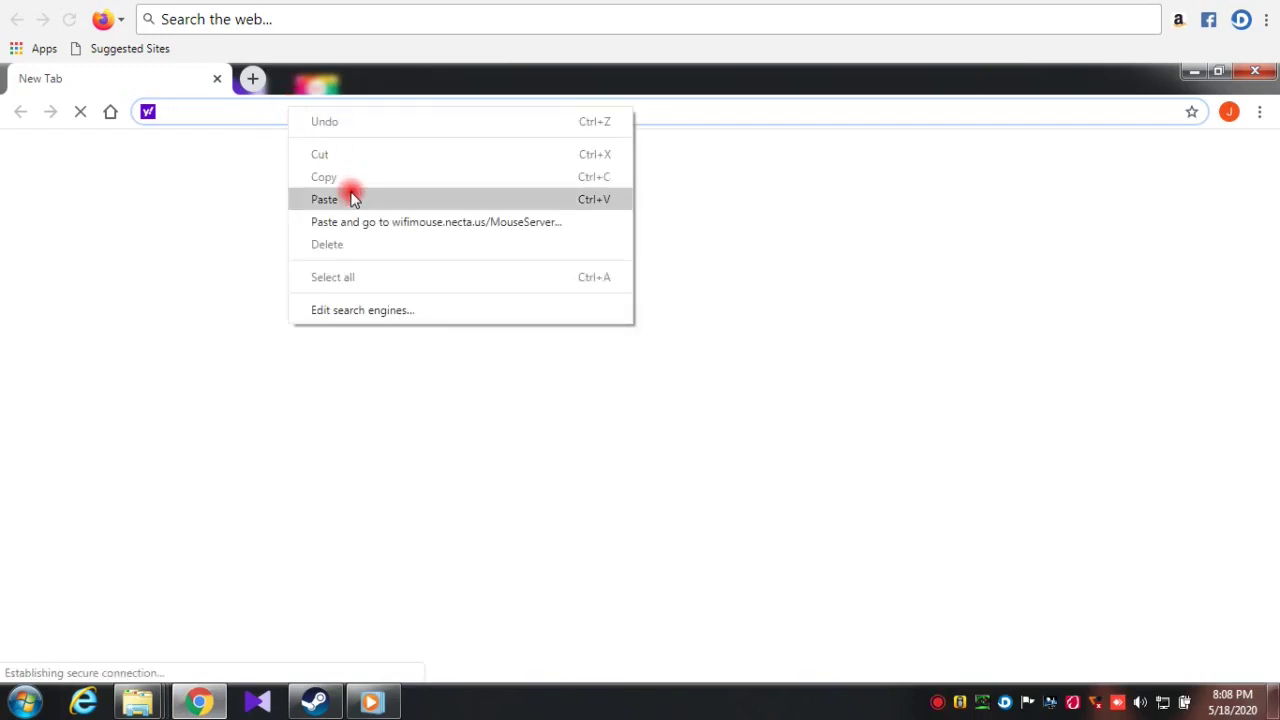
click(352, 197)
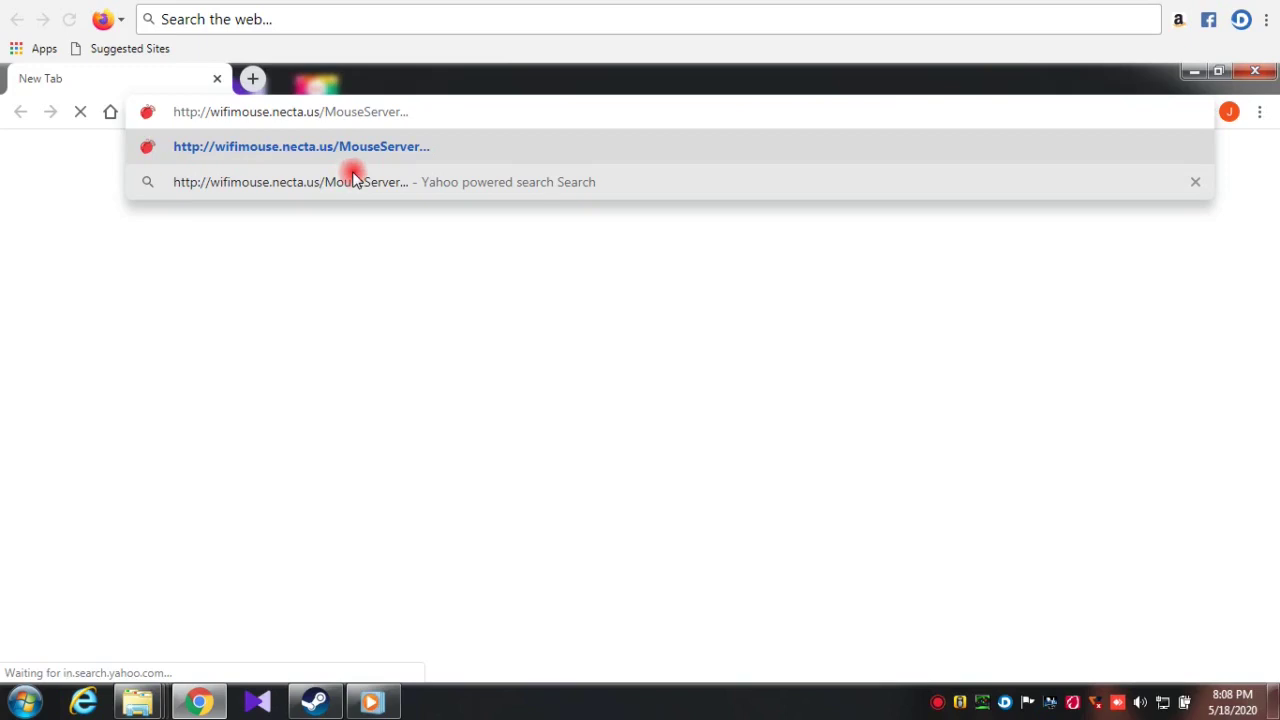
click(355, 181)
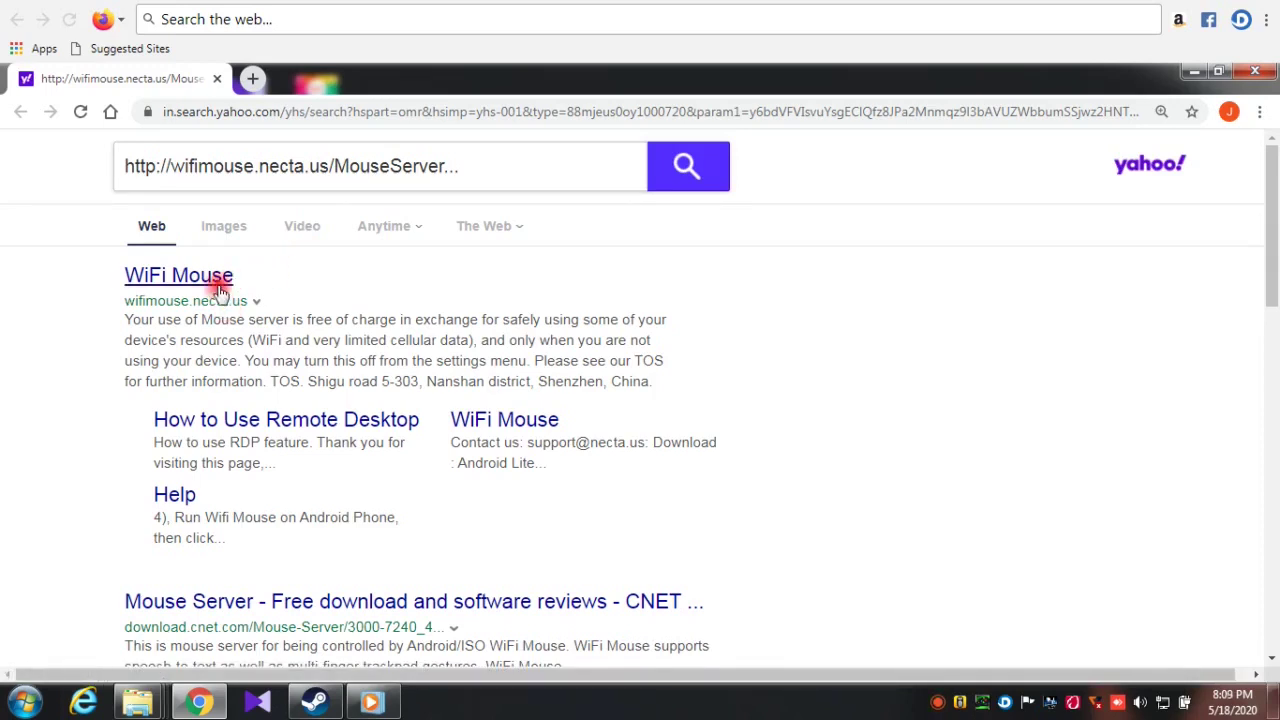
click(220, 284)
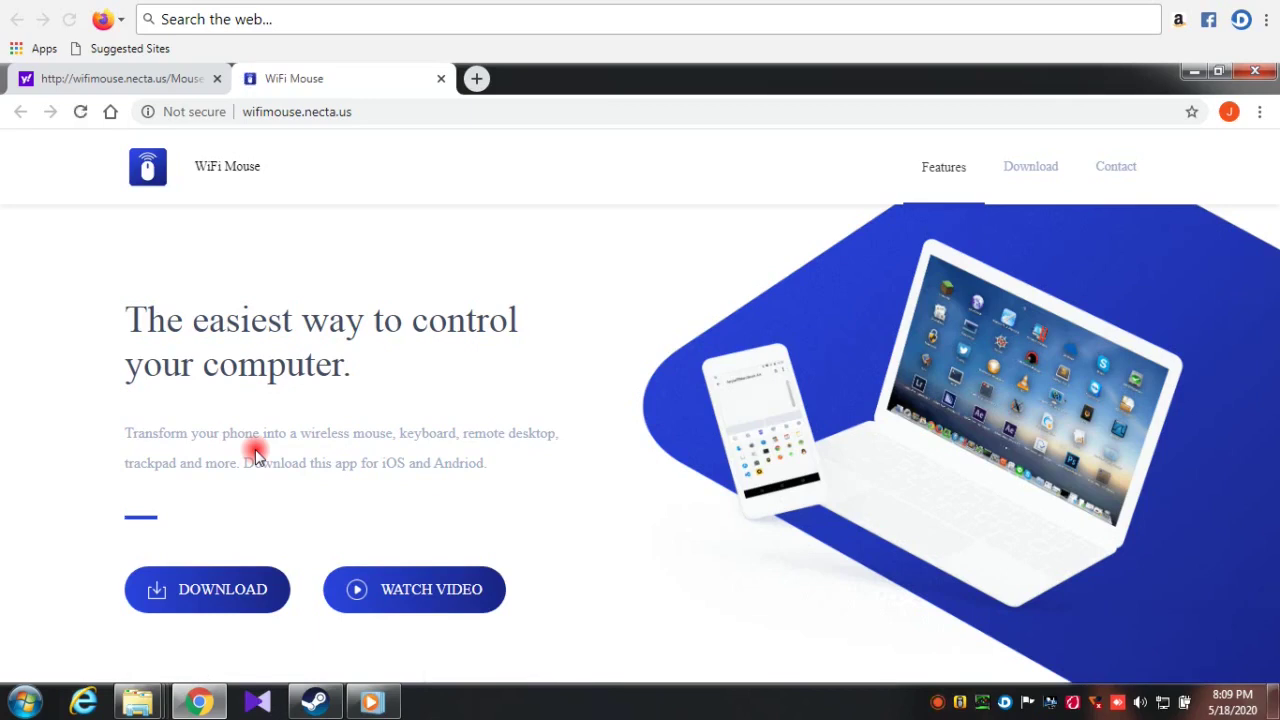
Step: Download the Windows version of Mouse Server from the site's installation steps
click(196, 585)
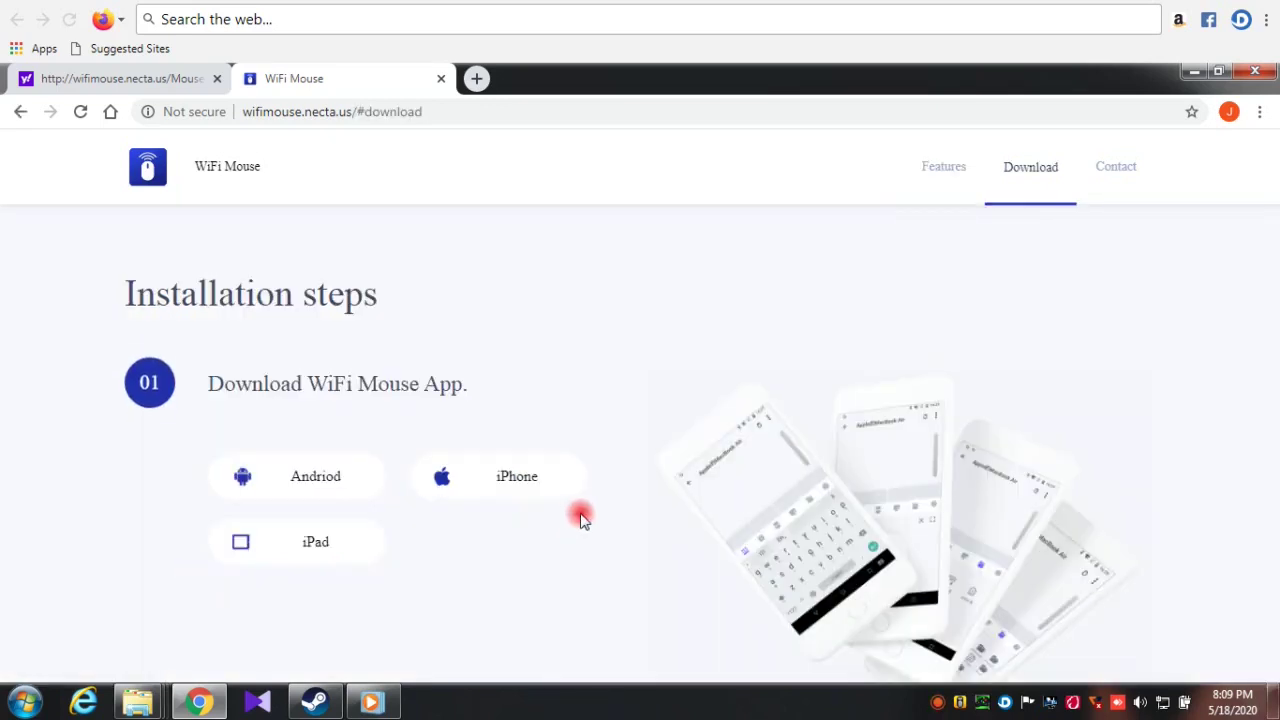
scroll(580, 517, down, 4)
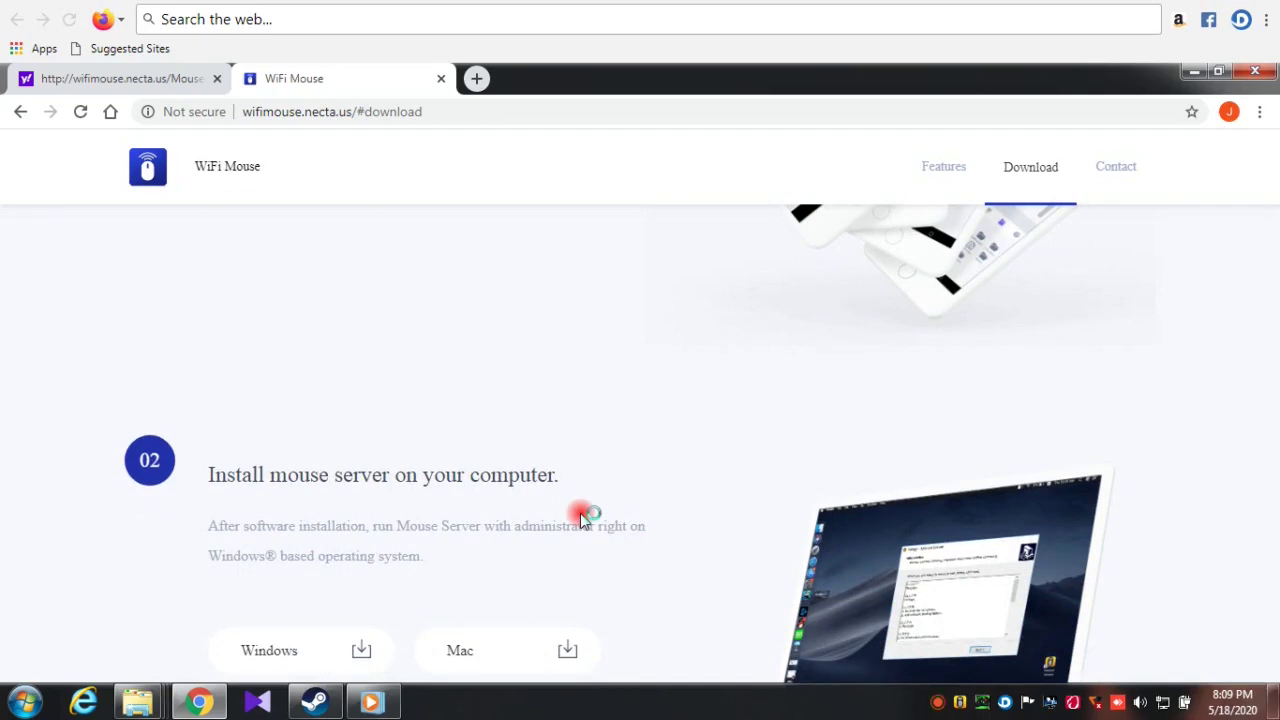
scroll(583, 517, down, 5)
scroll(583, 517, down, 1)
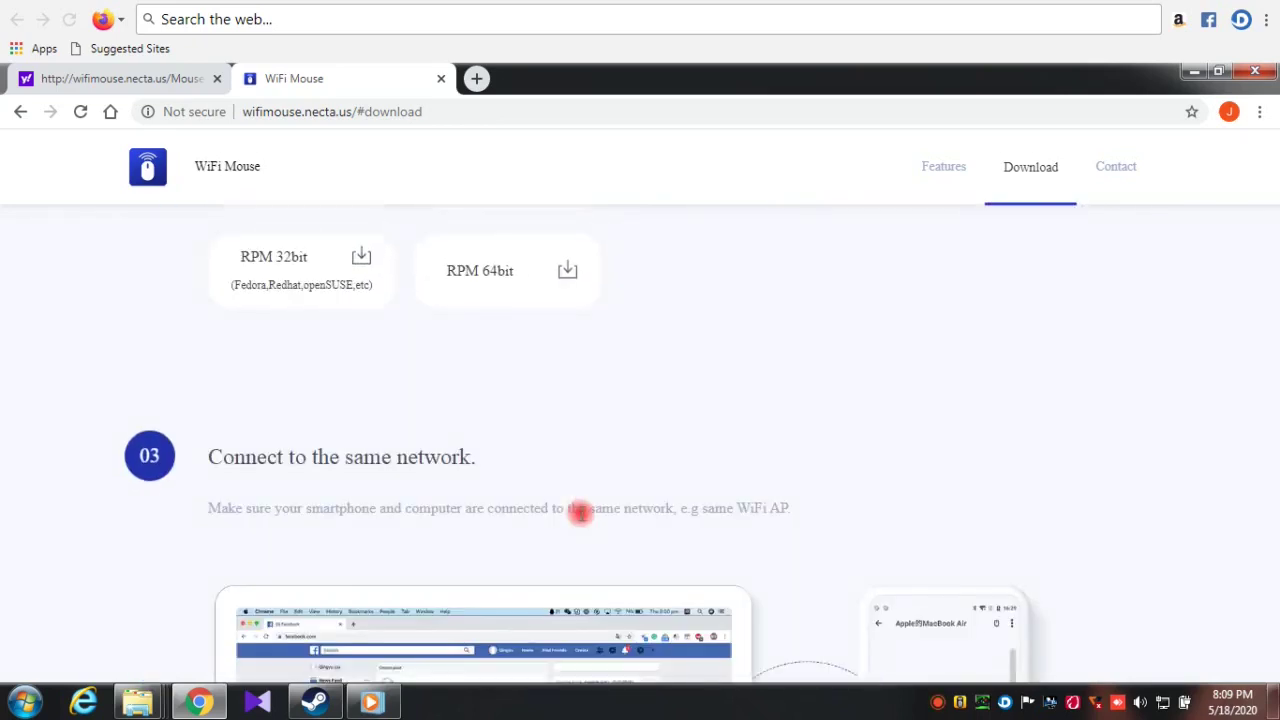
scroll(583, 517, up, 1)
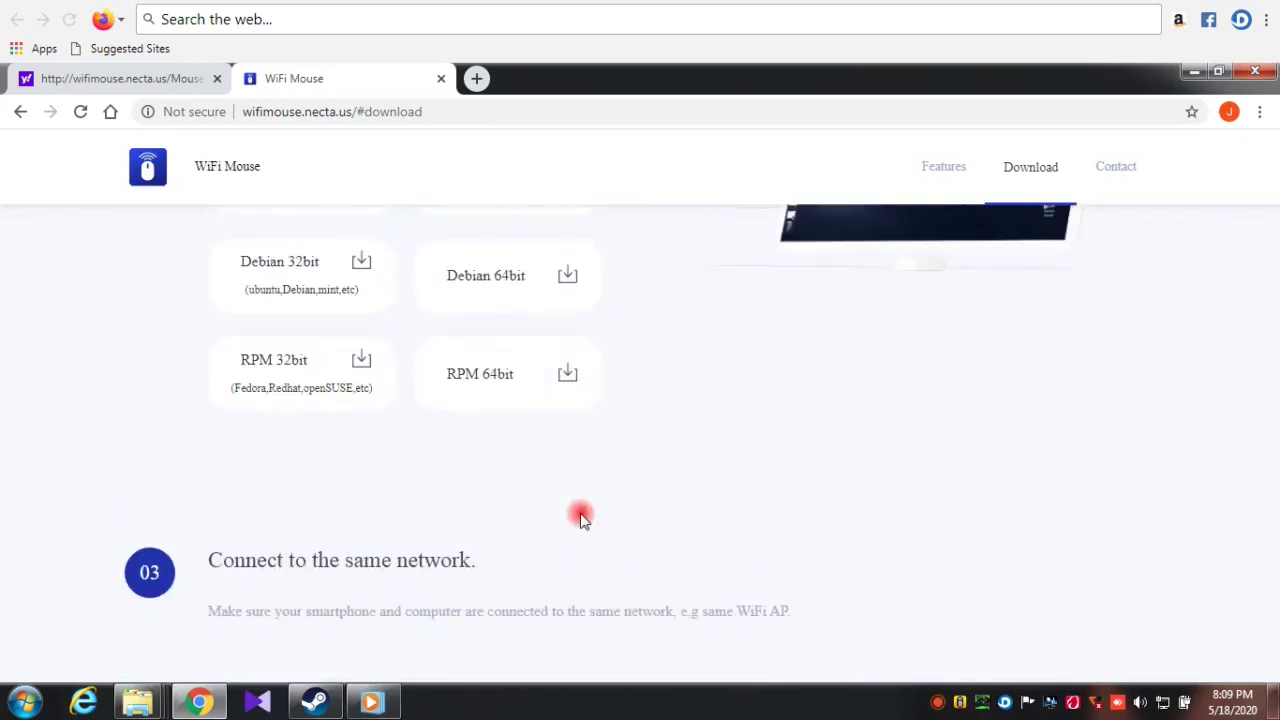
scroll(583, 517, up, 2)
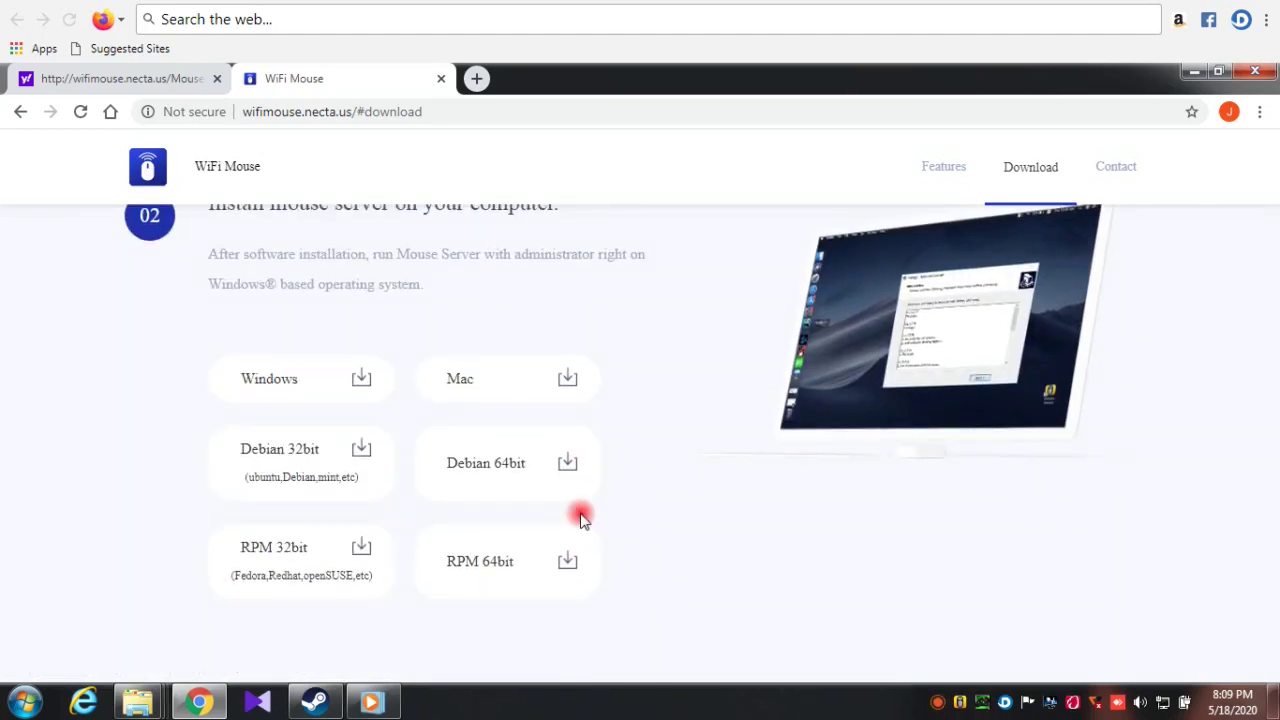
click(356, 376)
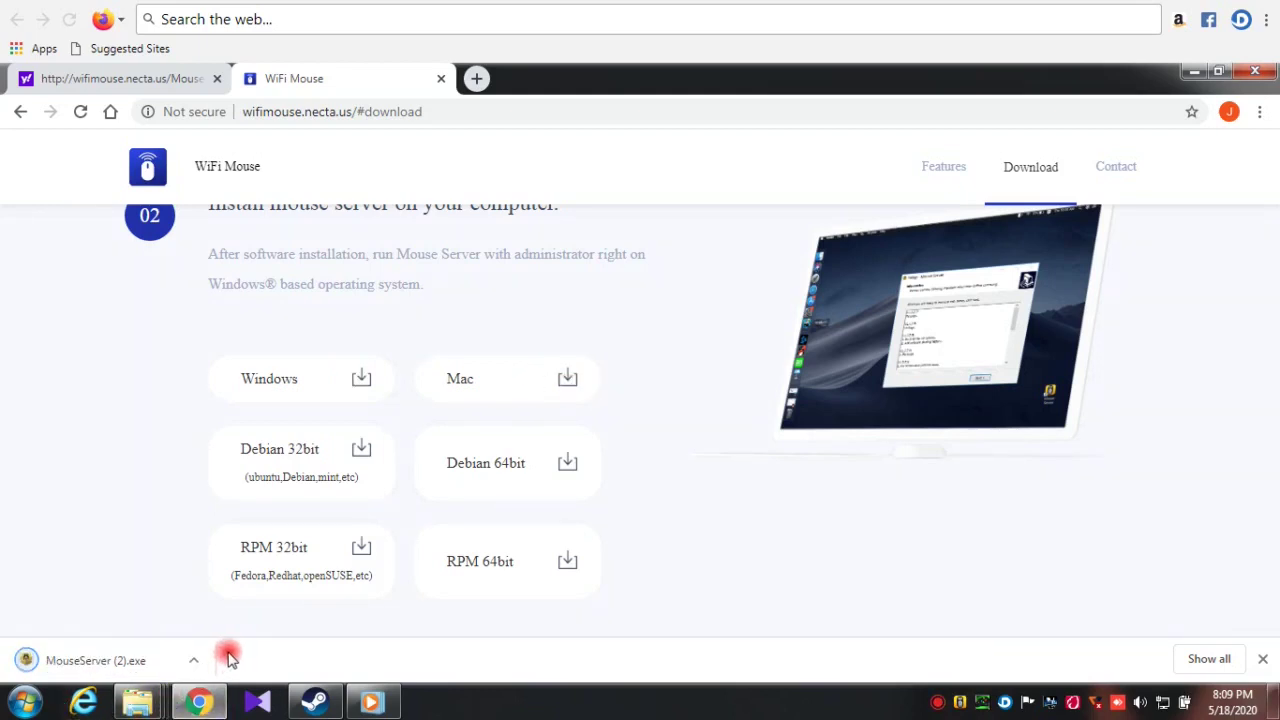
Step: Minimize the browser and run the MouseServer (1) installer from the Downloads folder
click(1194, 72)
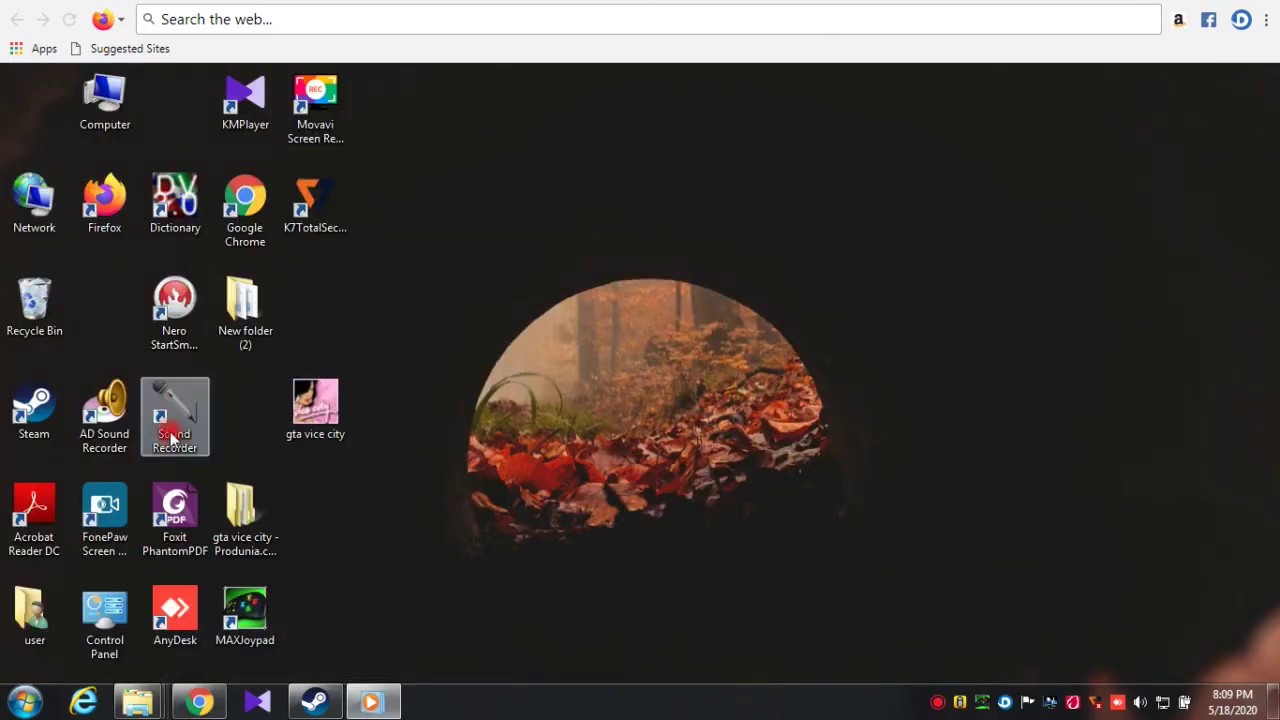
mouse_move(124, 708)
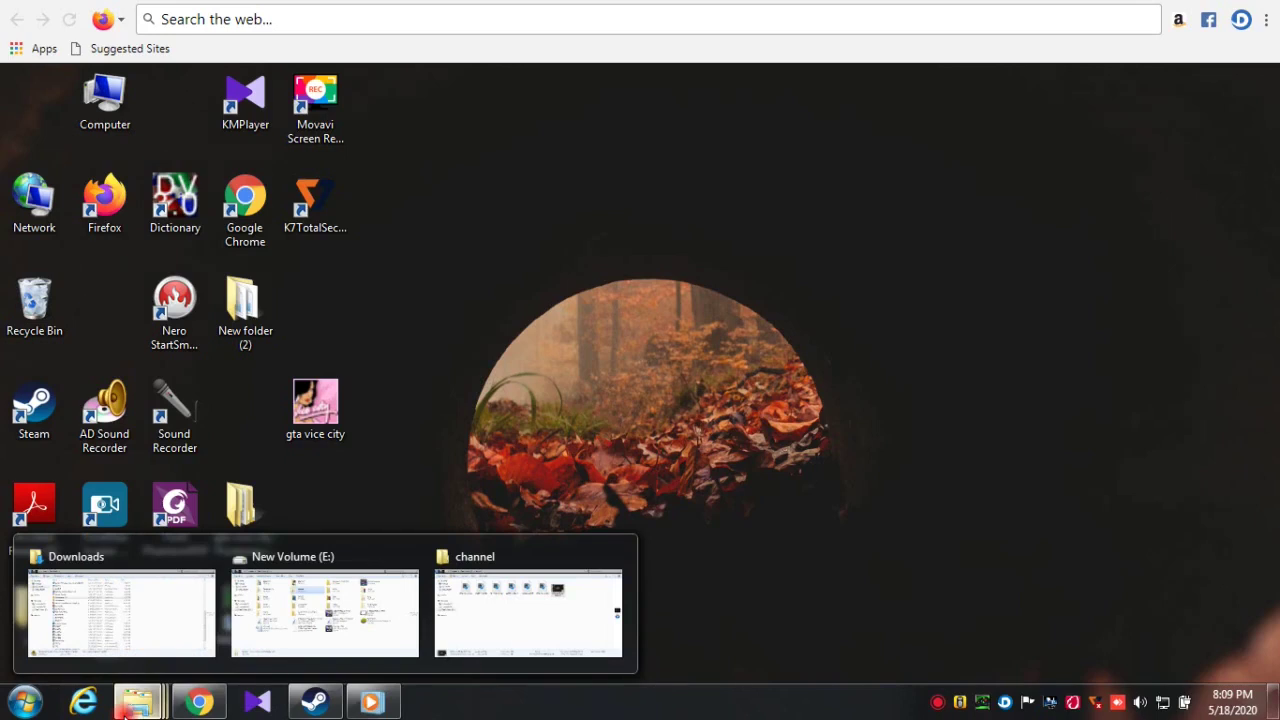
click(128, 702)
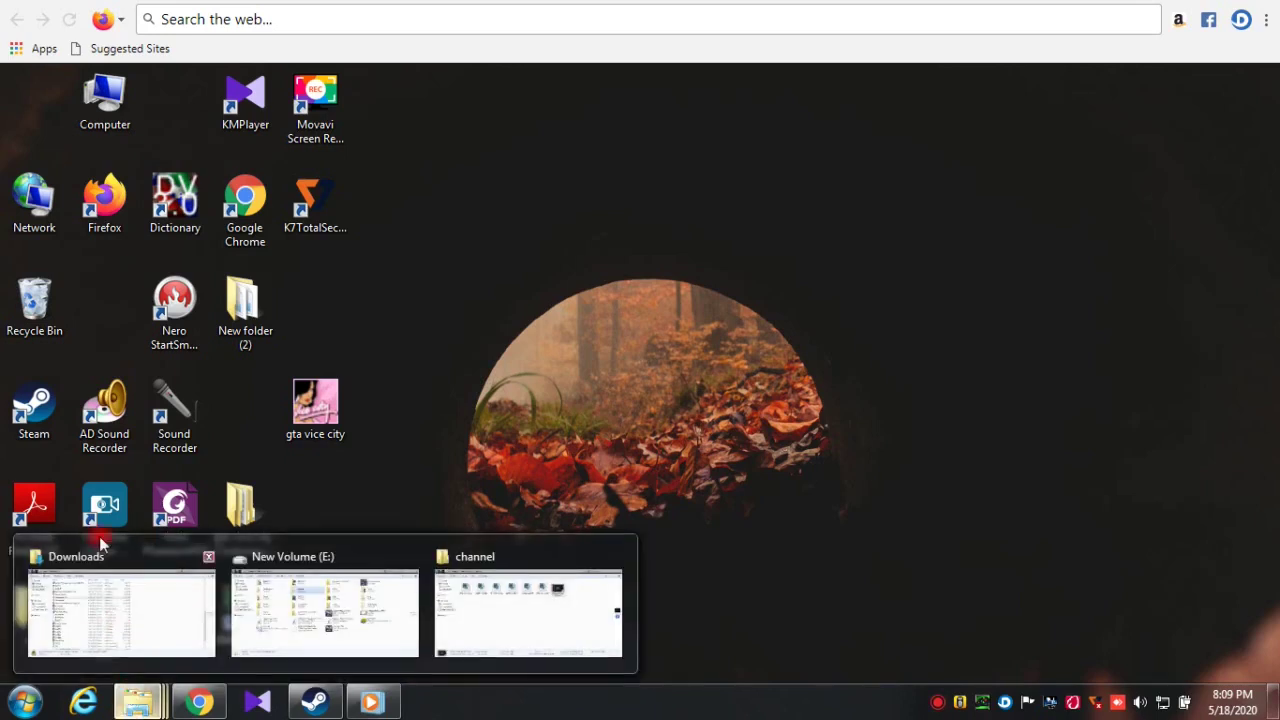
click(101, 568)
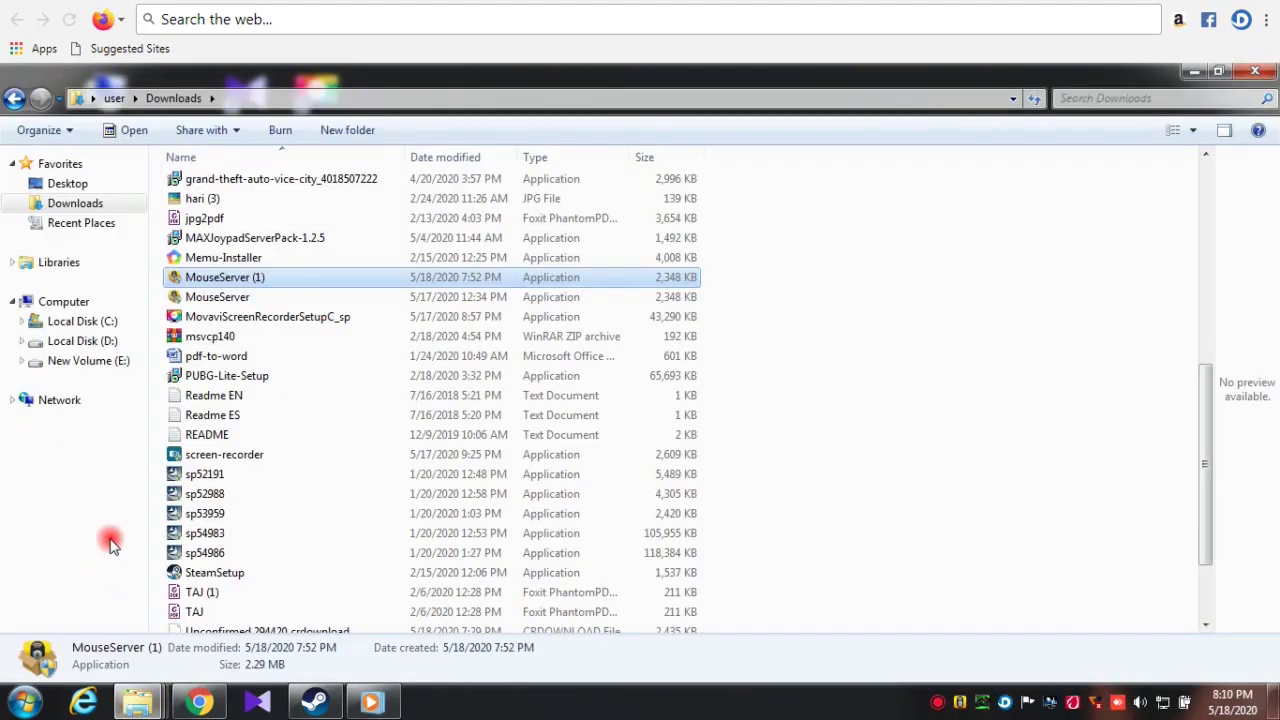
double_click(285, 278)
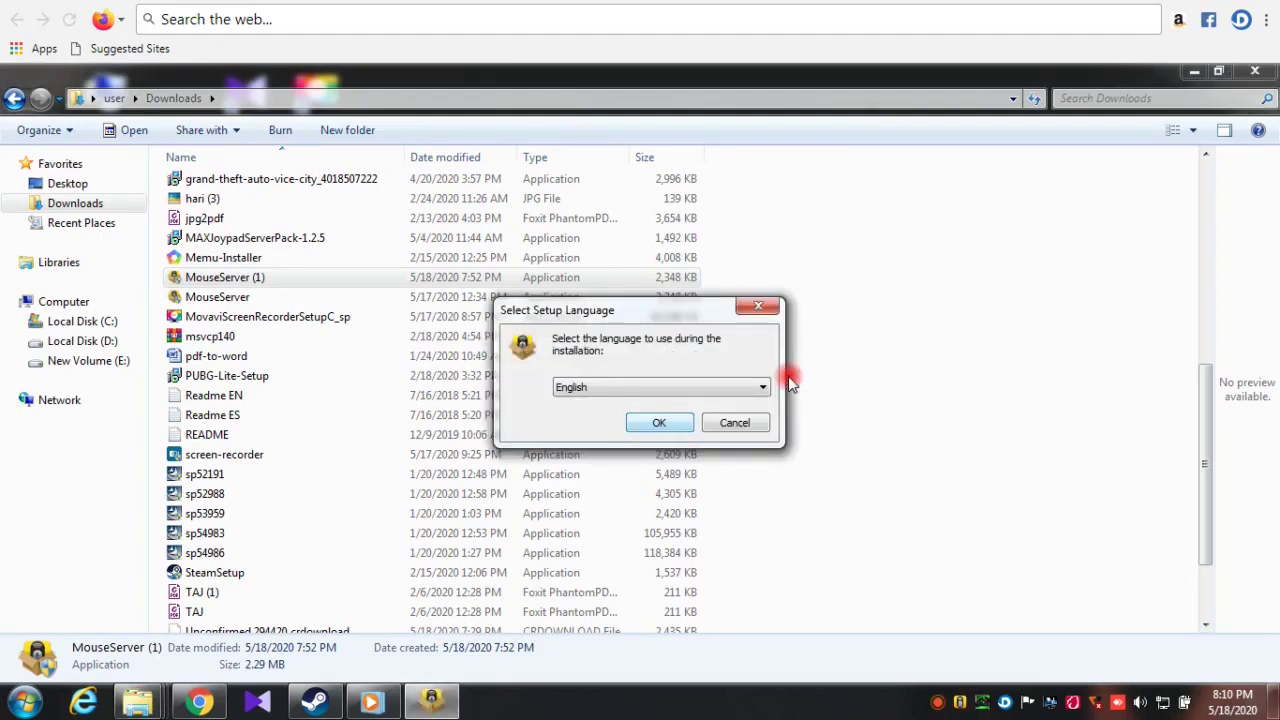
key(alt+Down)
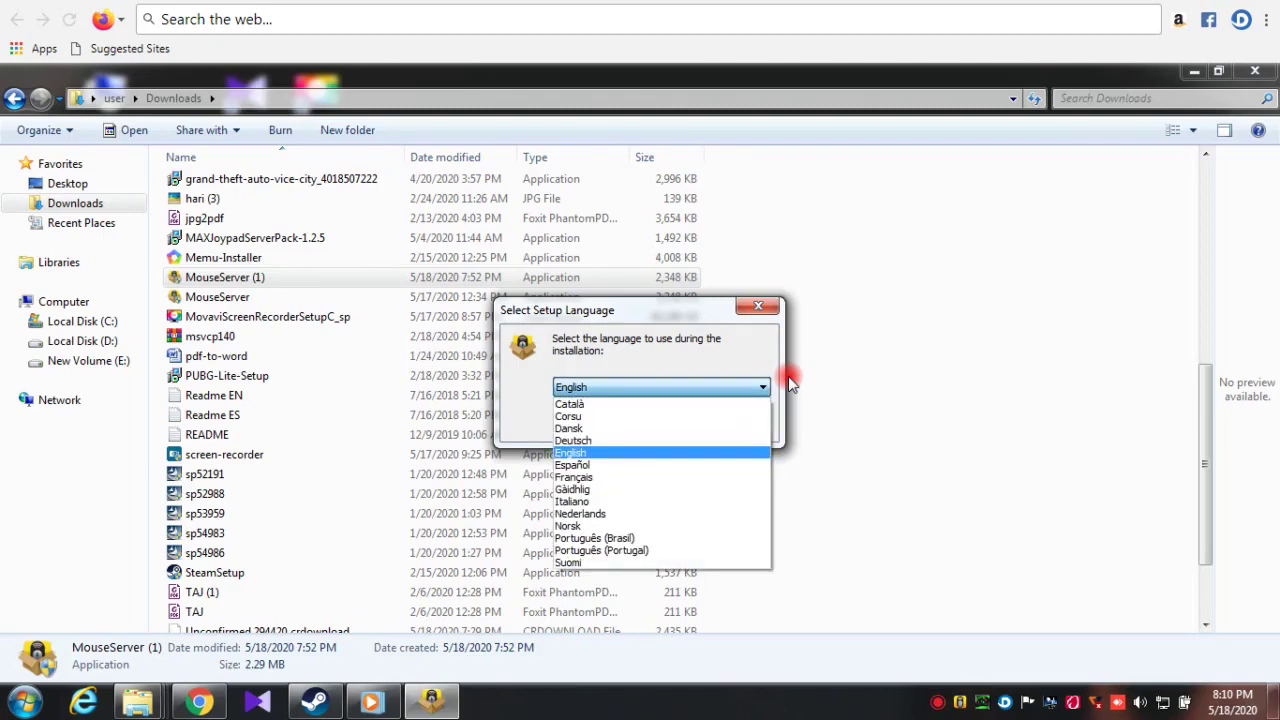
key(Home)
click(872, 476)
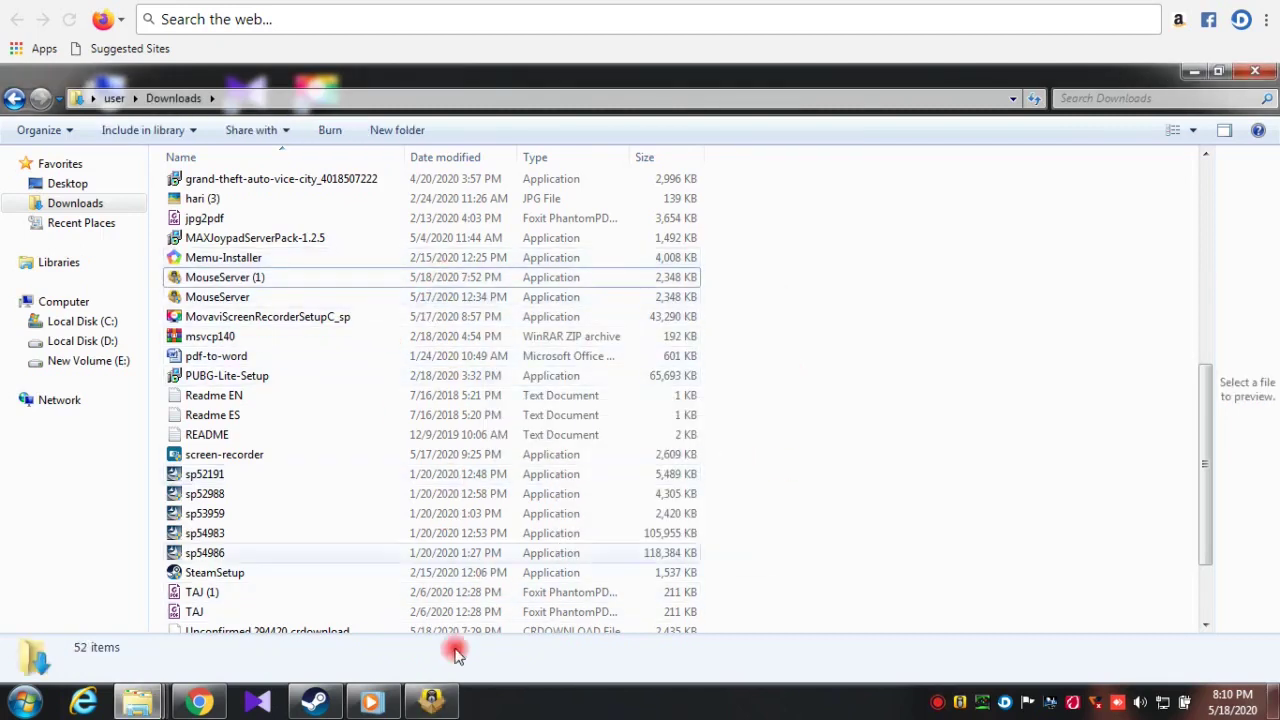
click(438, 698)
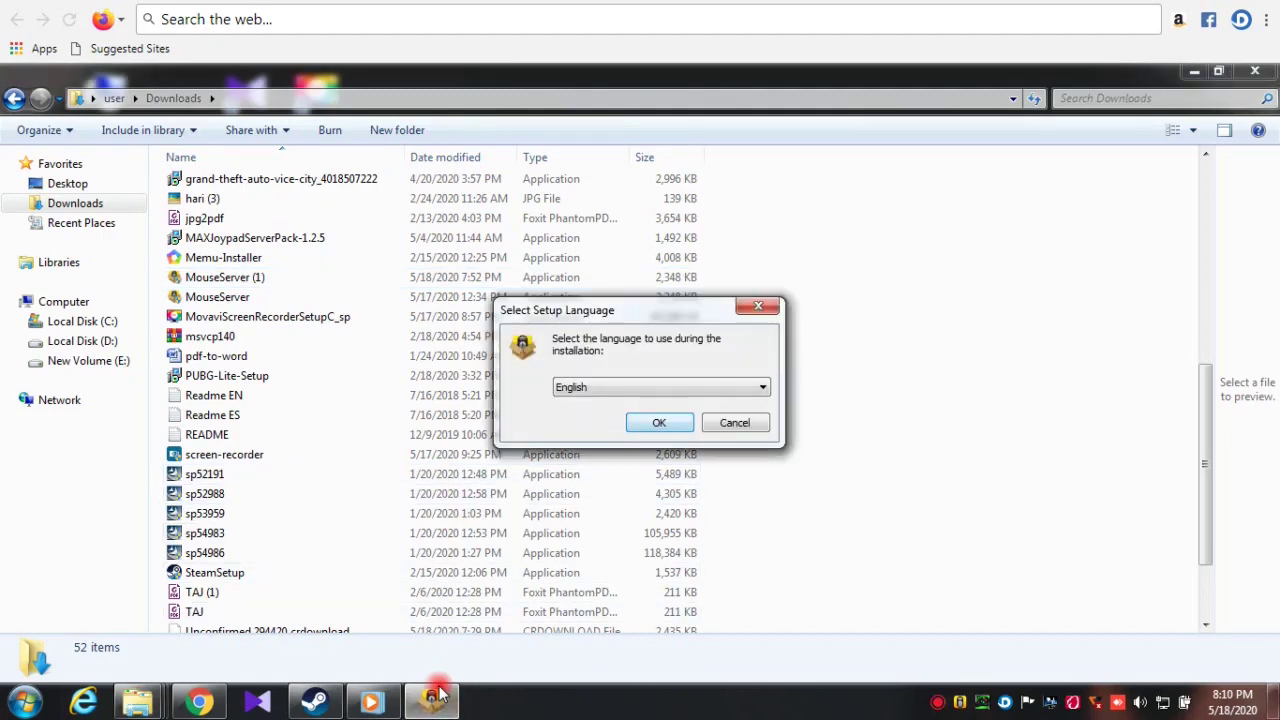
Step: Install Mouse Server in English with a desktop shortcut, automatically closing the conflicting applications, and agree to the use of idle resources
key(Return)
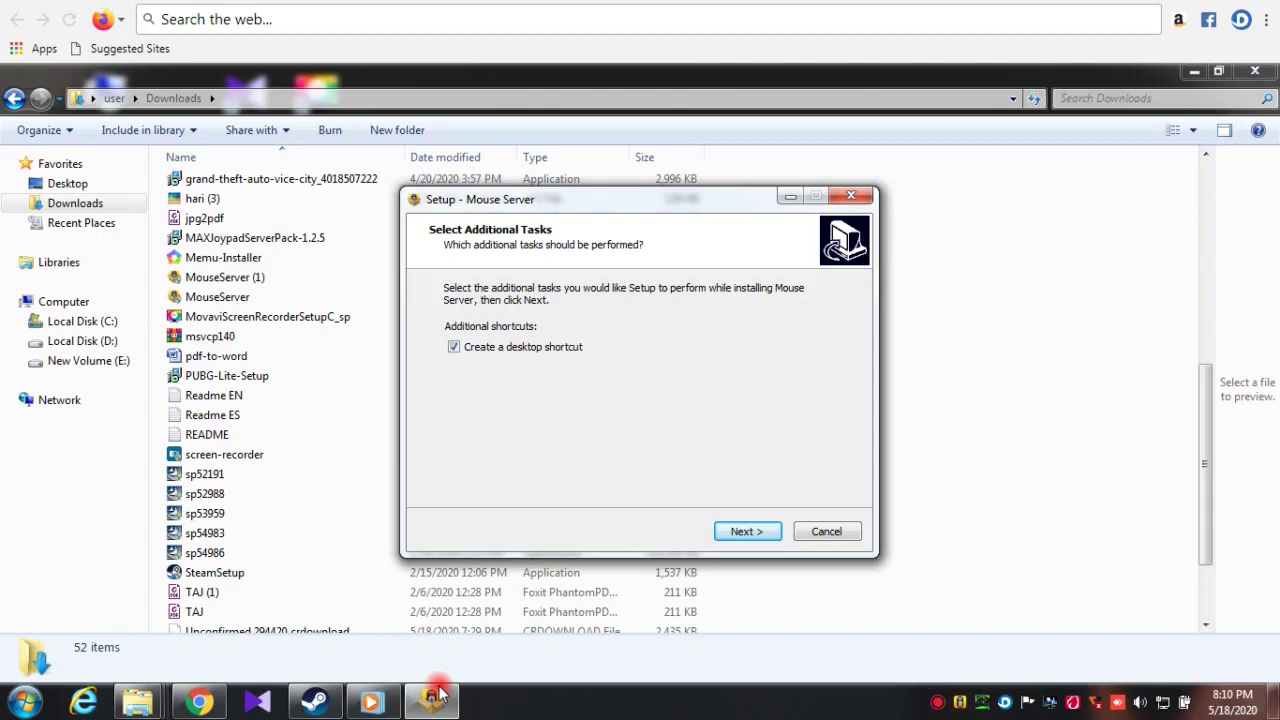
key(Return)
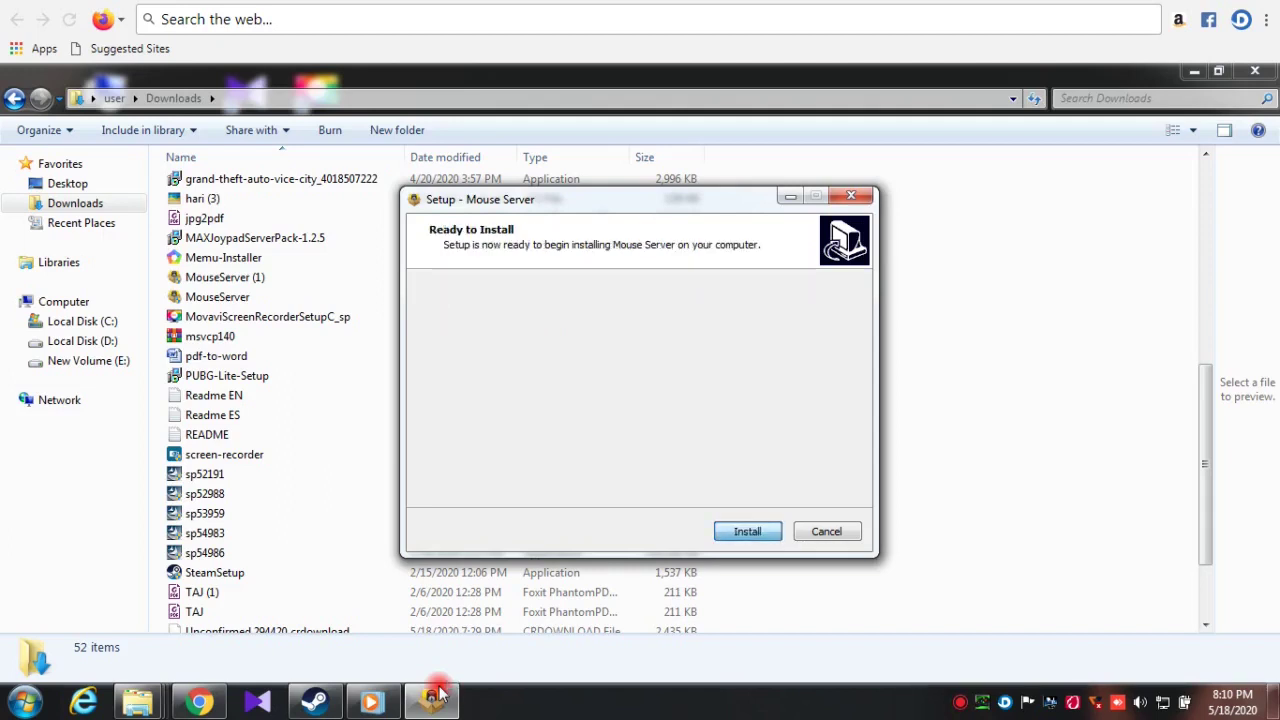
key(Return)
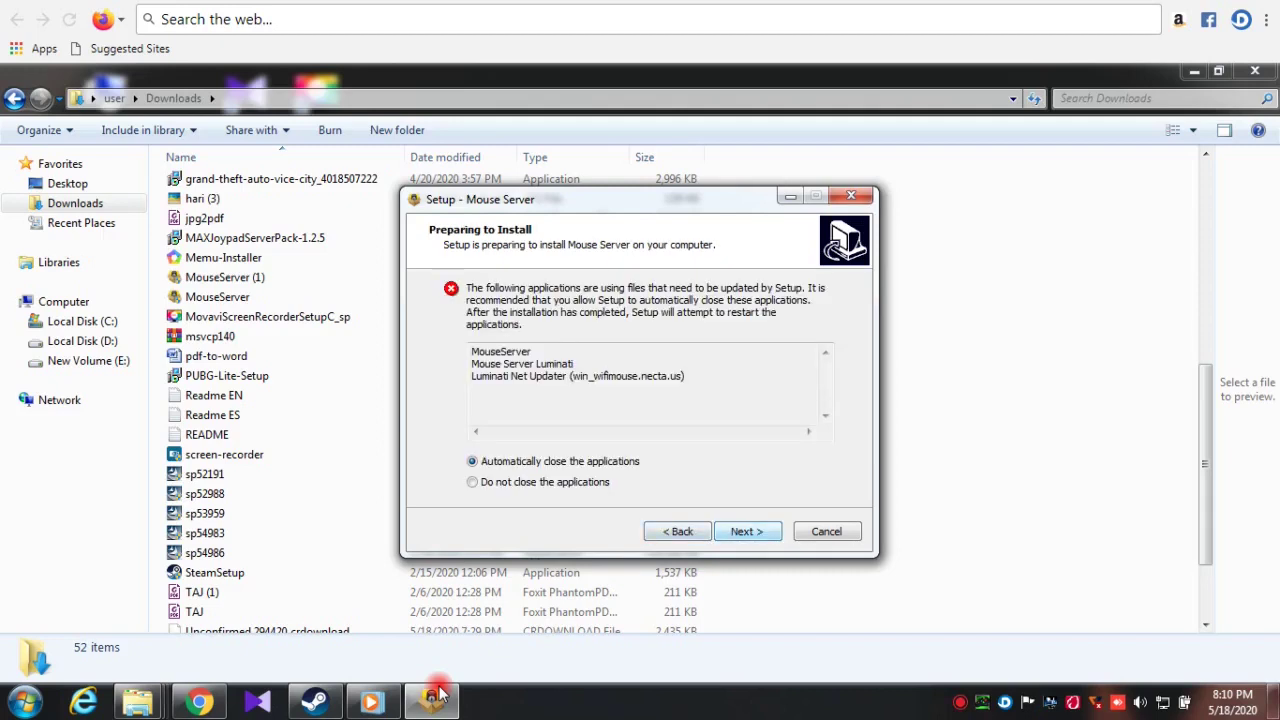
key(Return)
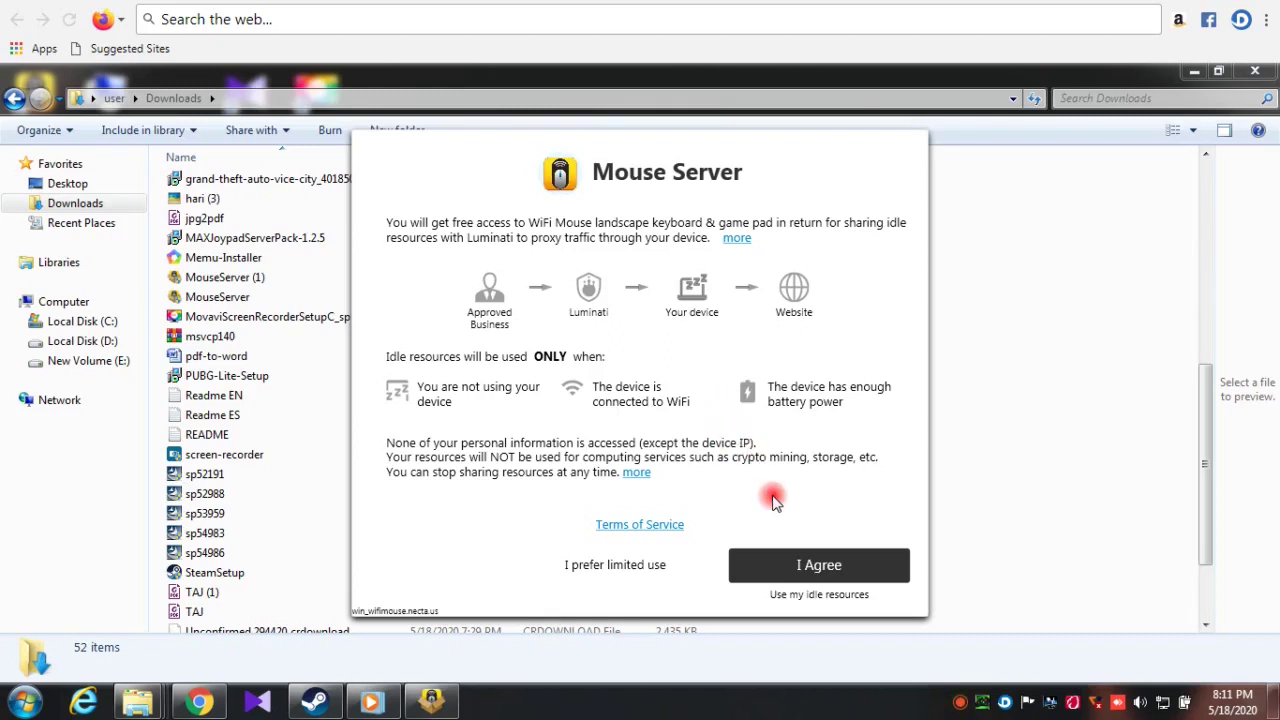
click(788, 565)
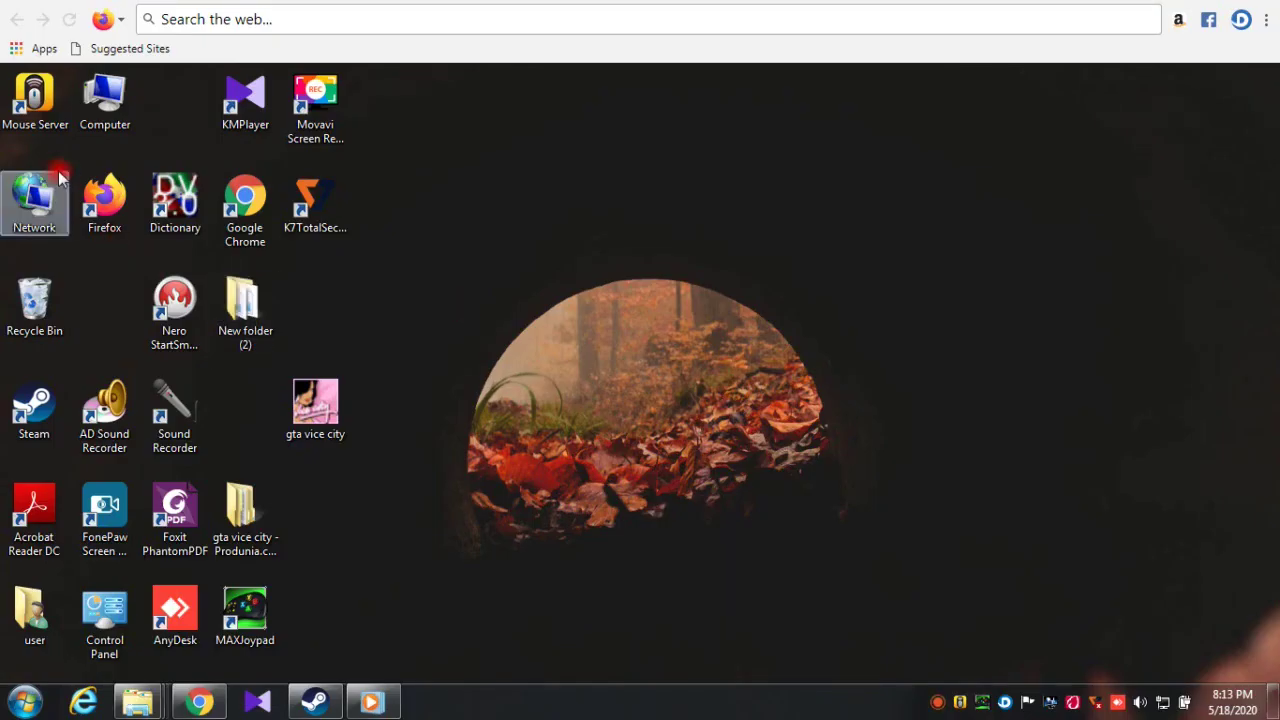
Step: Launch Mouse Server from its desktop shortcut and bring up its window with the IP address and password settings
double_click(46, 112)
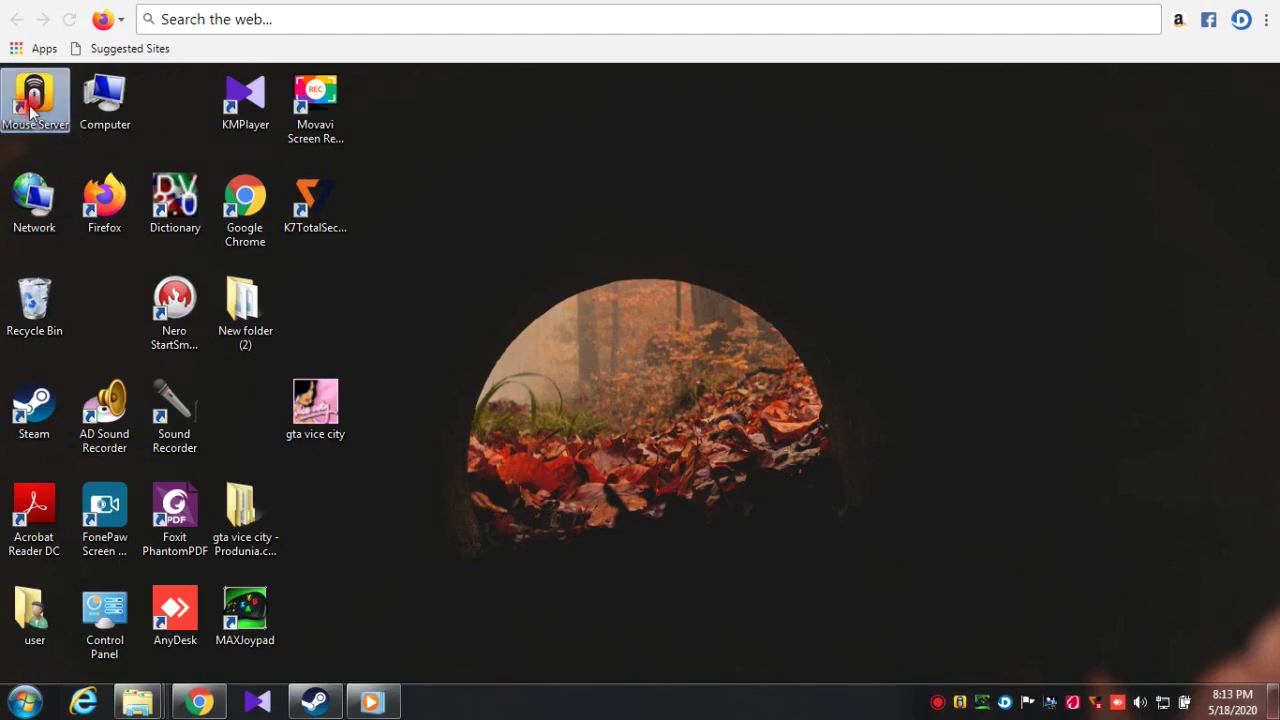
click(920, 678)
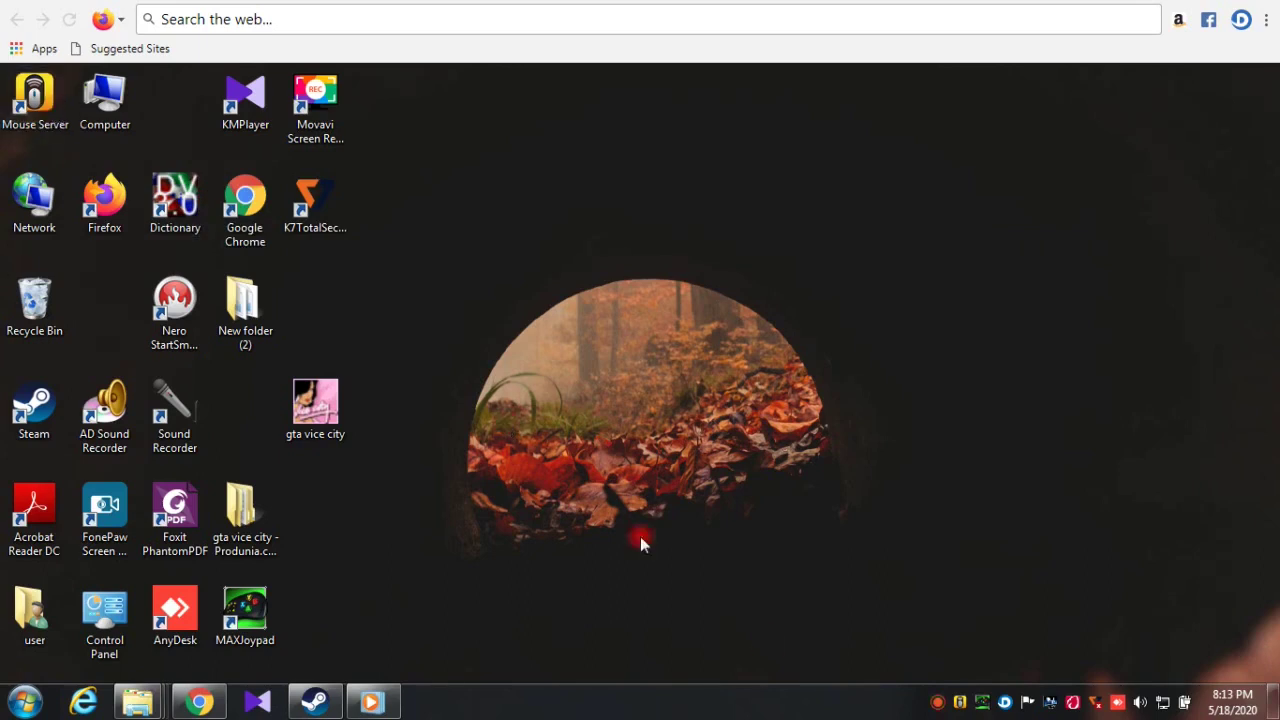
click(960, 703)
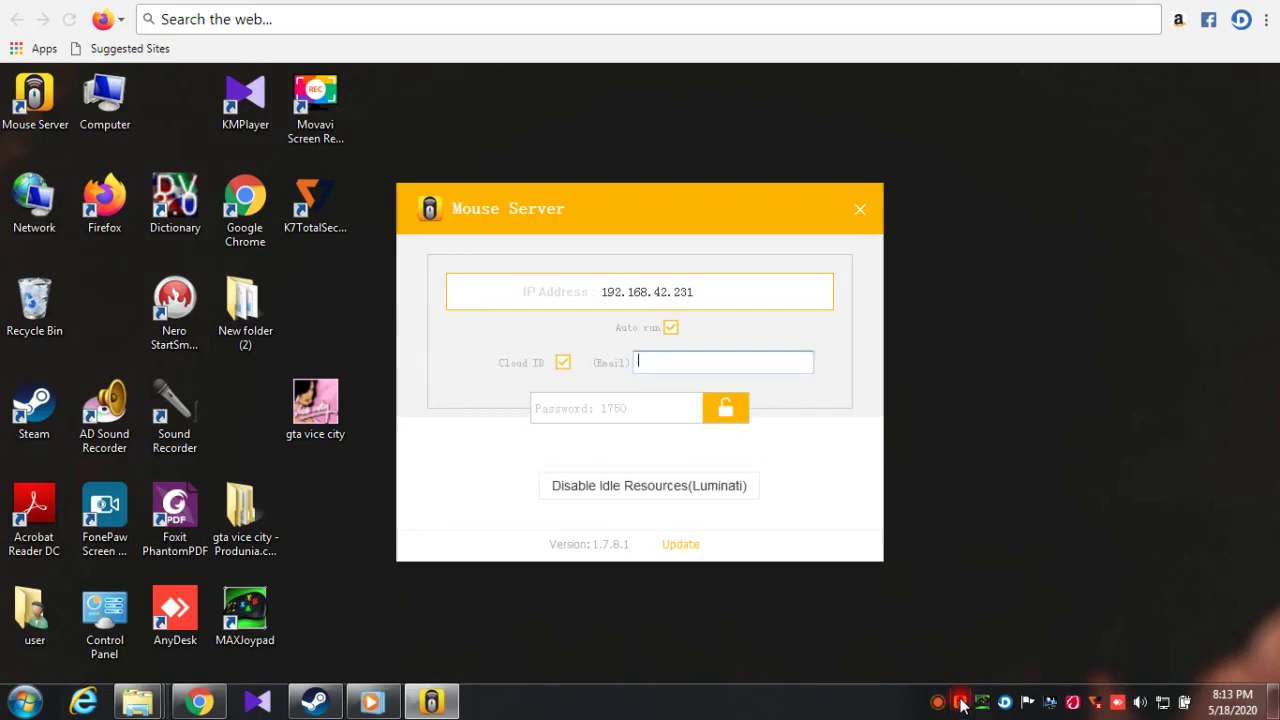